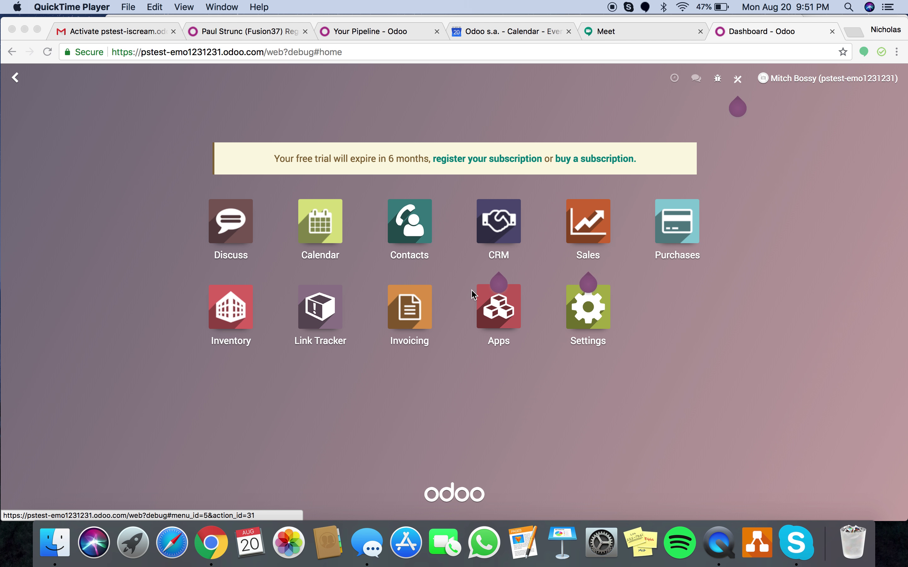
Search the home screen for "user", go to the Users list and open the VENDOR 1 (RSH) user.
click(132, 343)
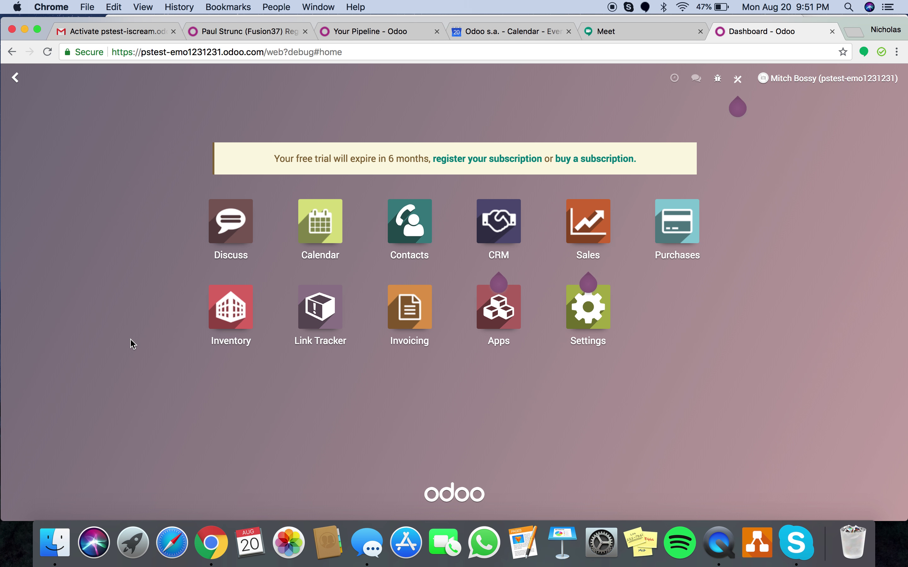
text(user)
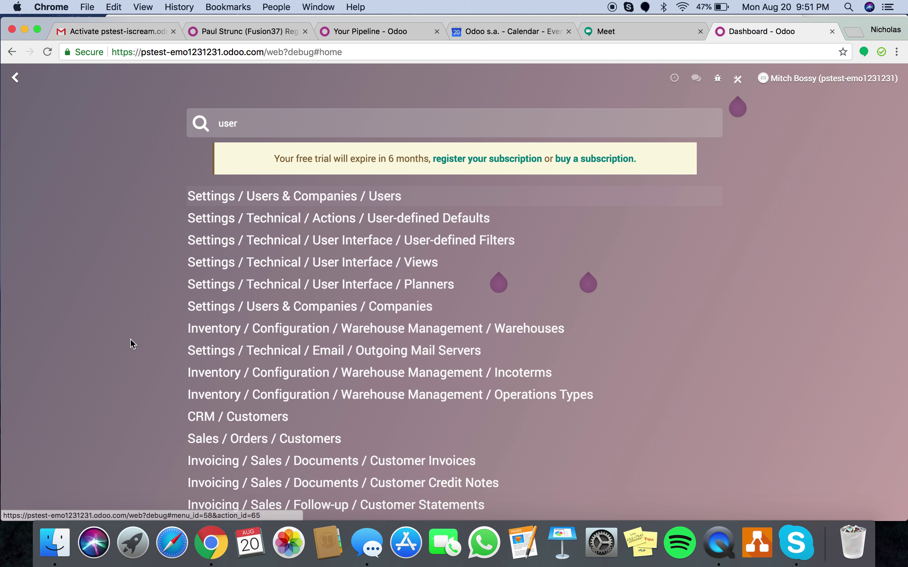
key(Return)
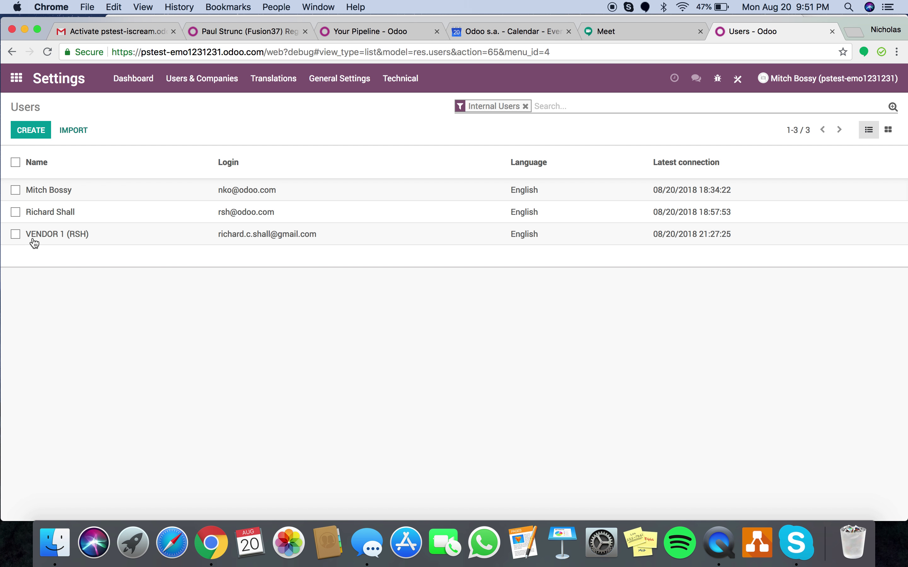
click(80, 240)
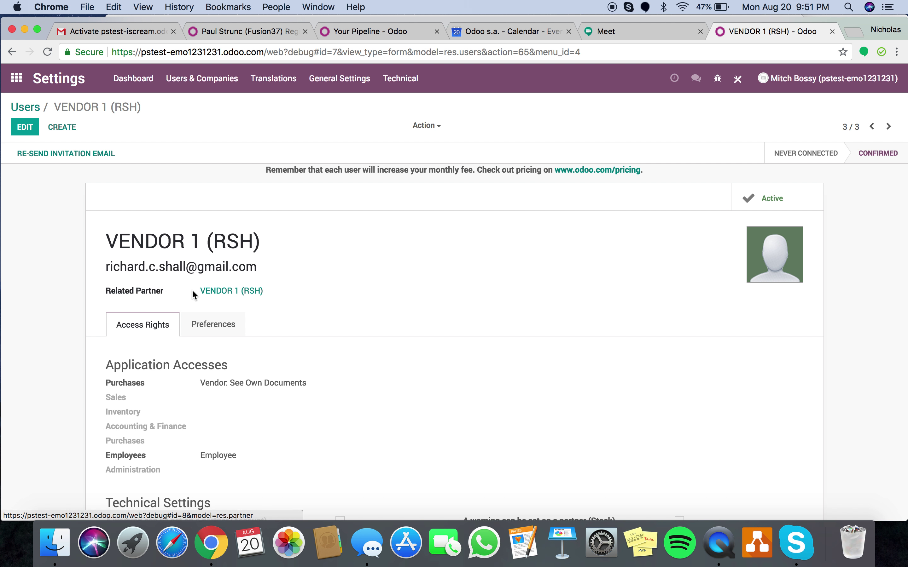
Check the vendor user's related partner record, return to the user and examine its Purchases application access.
click(225, 293)
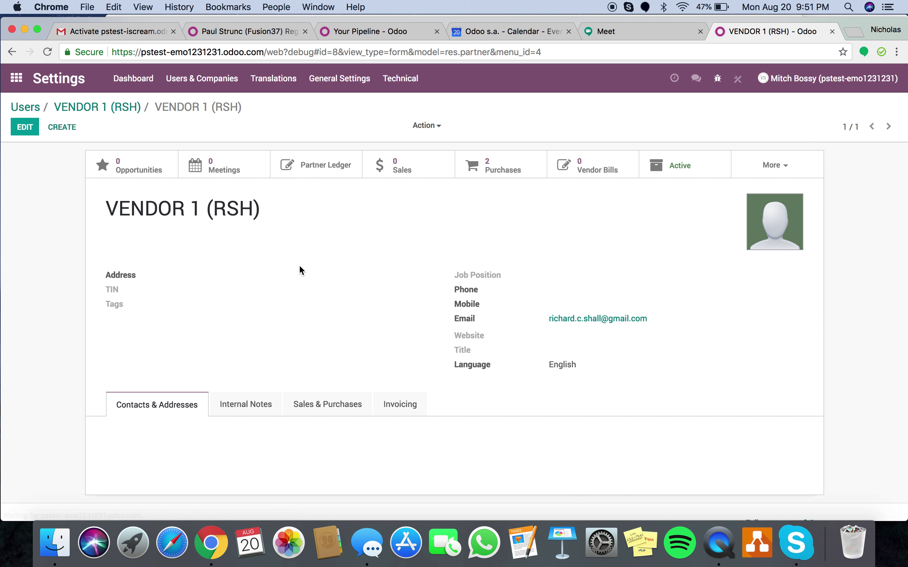
click(94, 107)
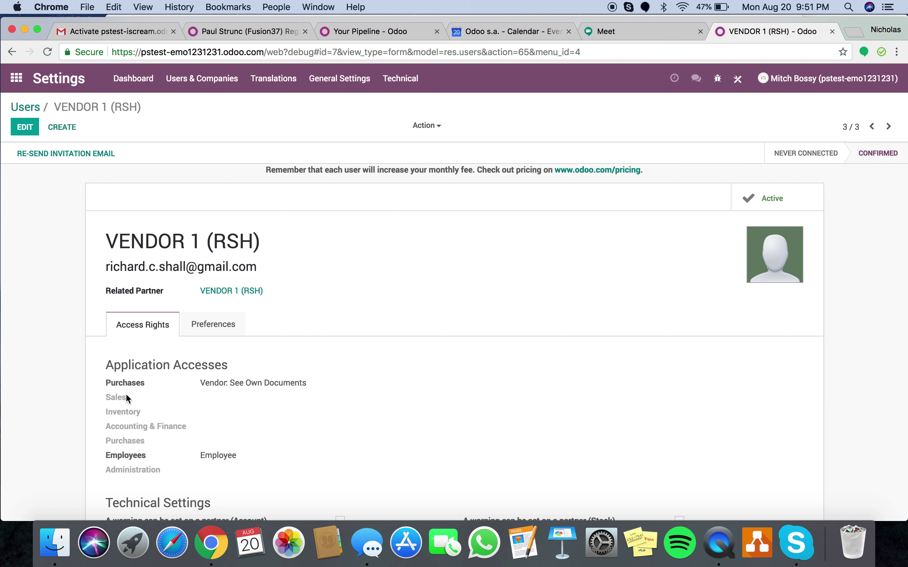
drag(111, 386, 306, 386)
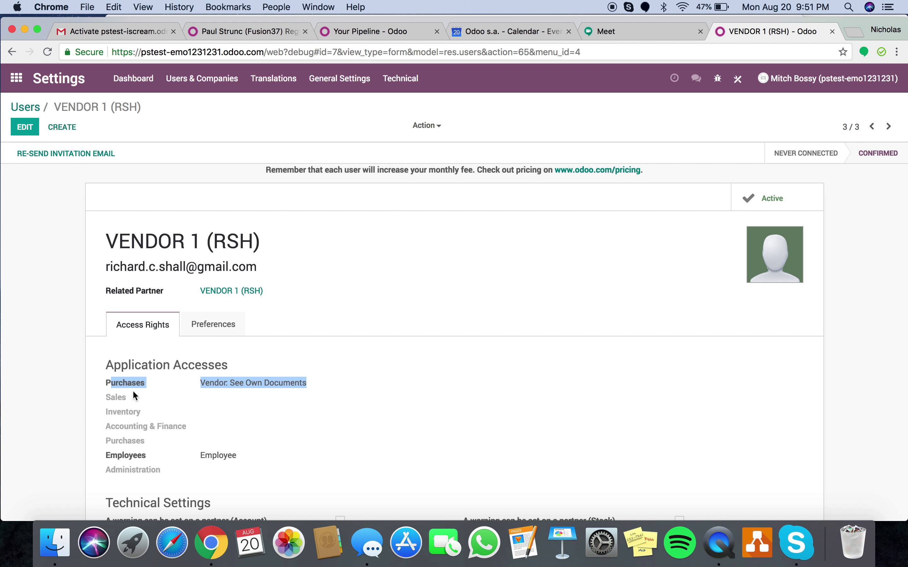
click(183, 388)
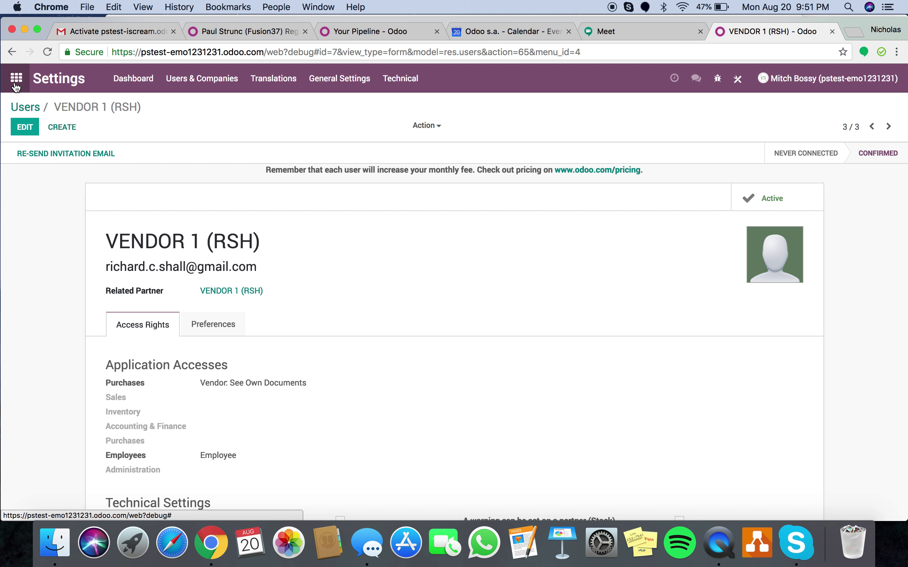
Search the home screen for "grou" and open the Groups list under Users & Companies.
click(16, 85)
text(gro)
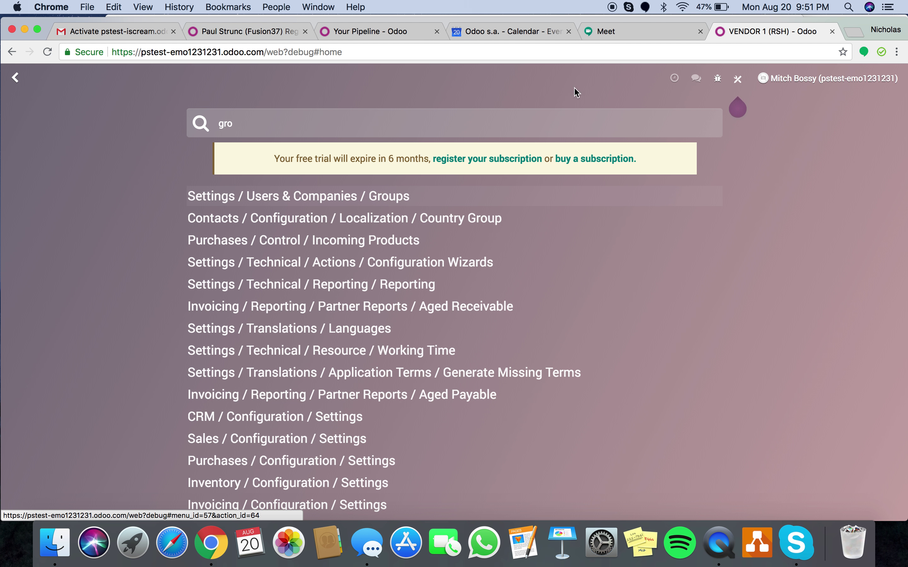
click(718, 78)
click(717, 78)
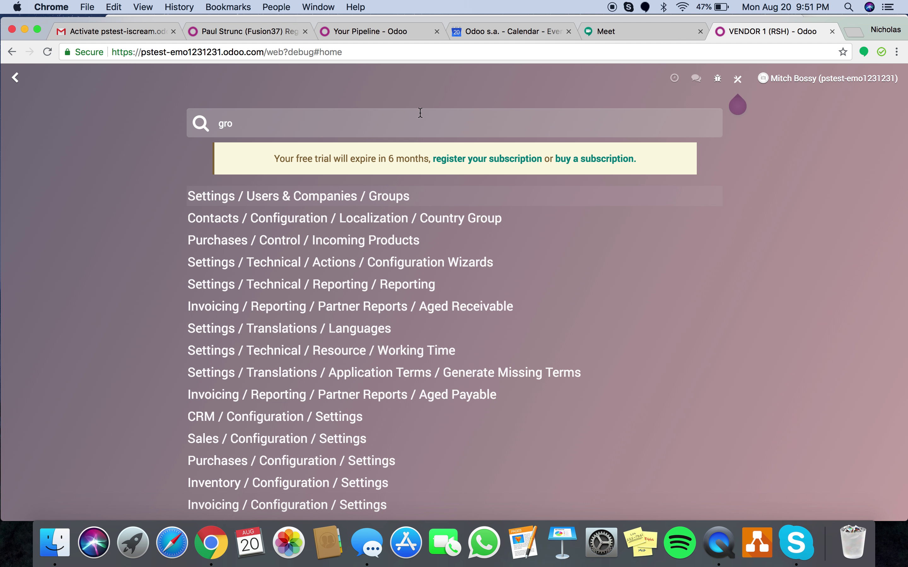
text(u)
key(Return)
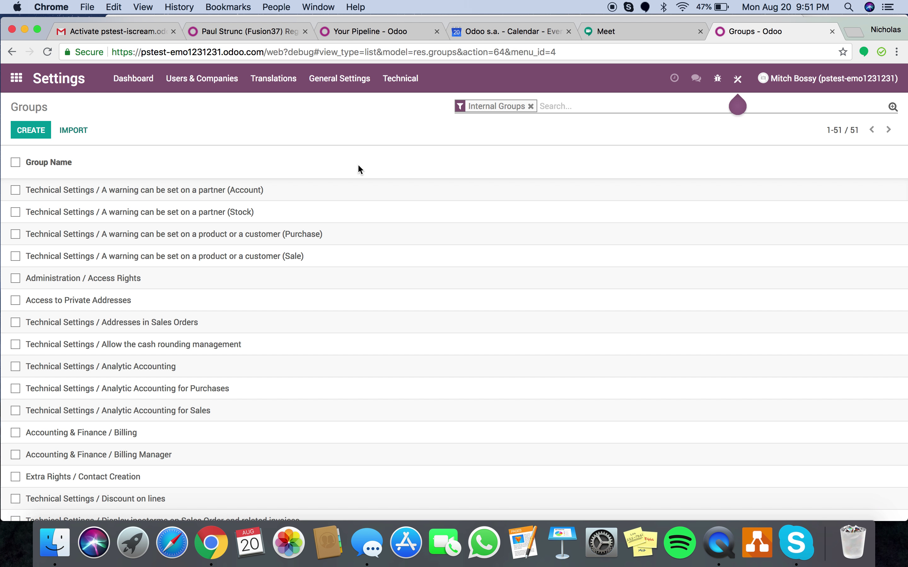
Filter the internal groups by the group name "purchase".
click(569, 107)
text(purchas)
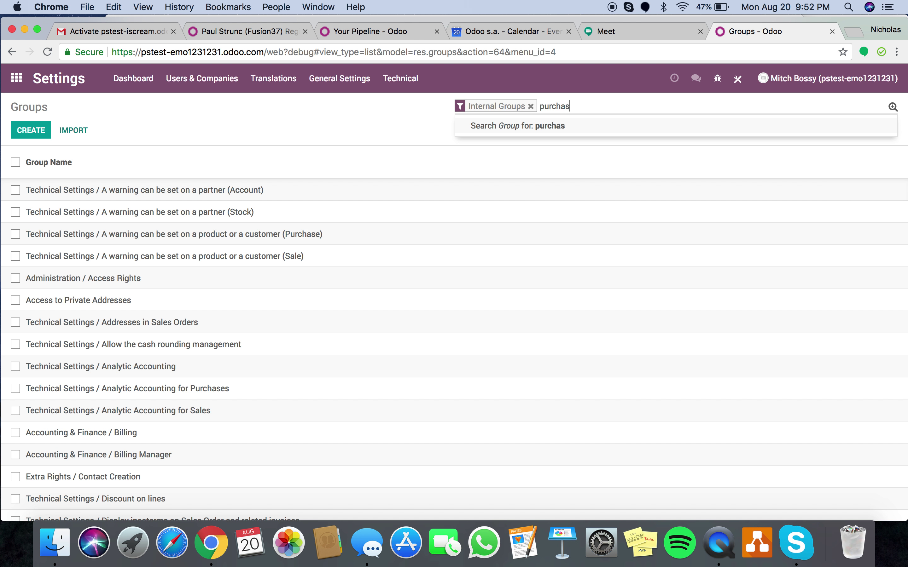
text(e)
key(Return)
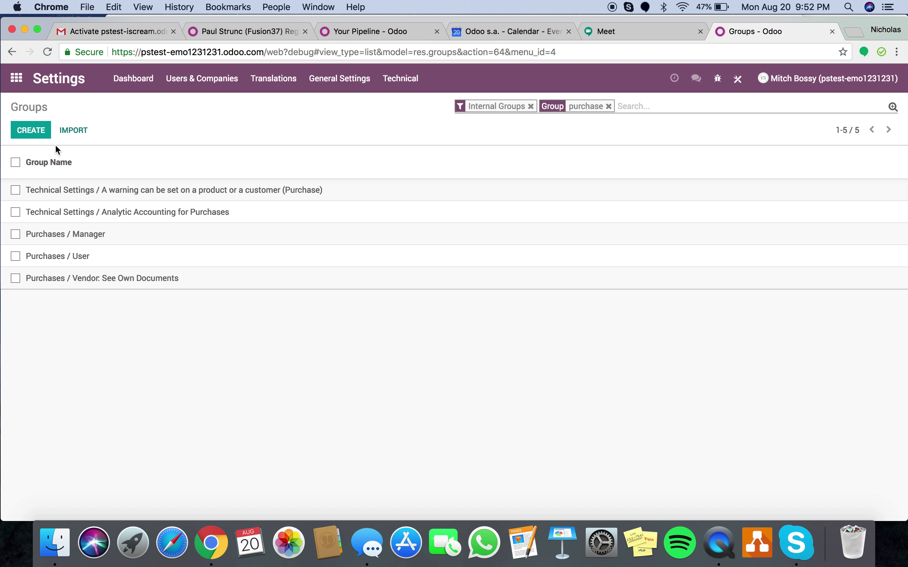
Glance at the blank new group form, return to the list and open the Purchases / Vendor: See Own Documents group.
click(34, 132)
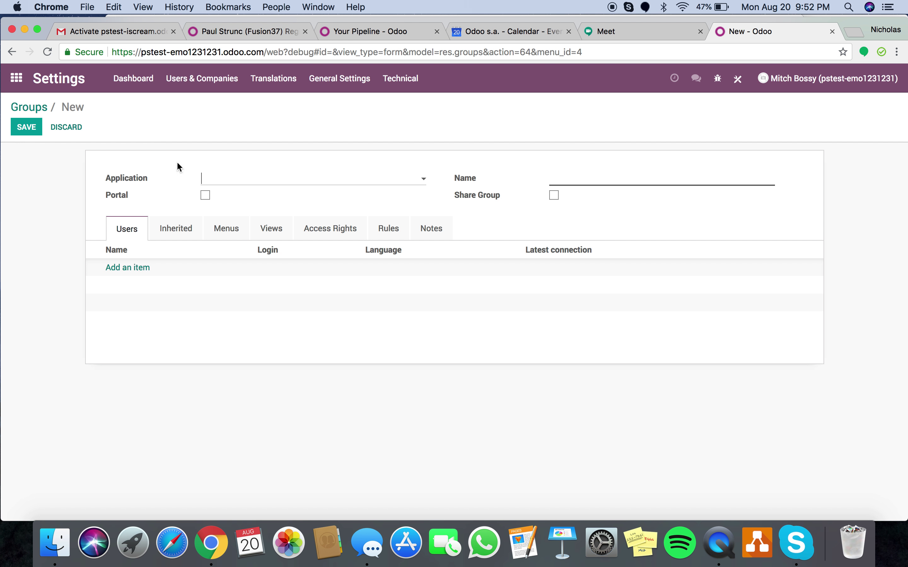
click(28, 107)
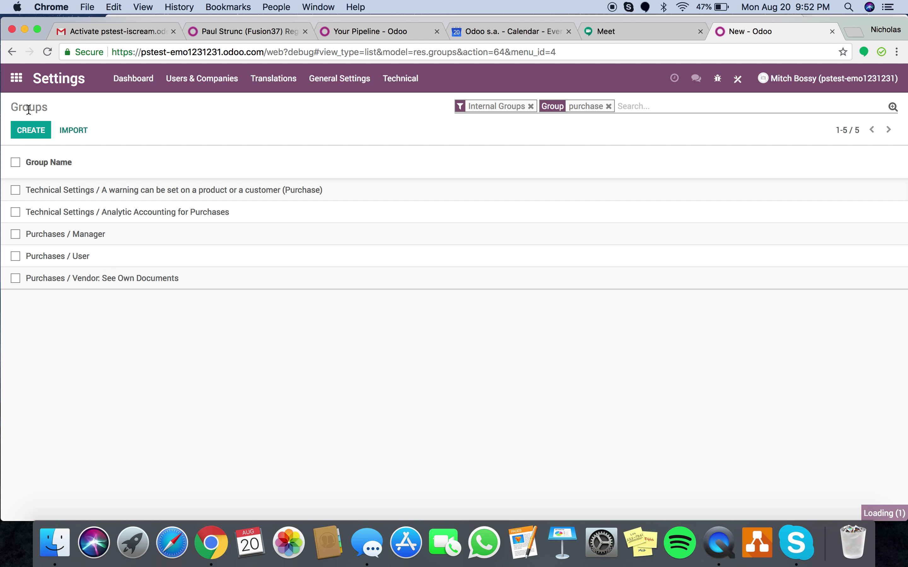
click(95, 272)
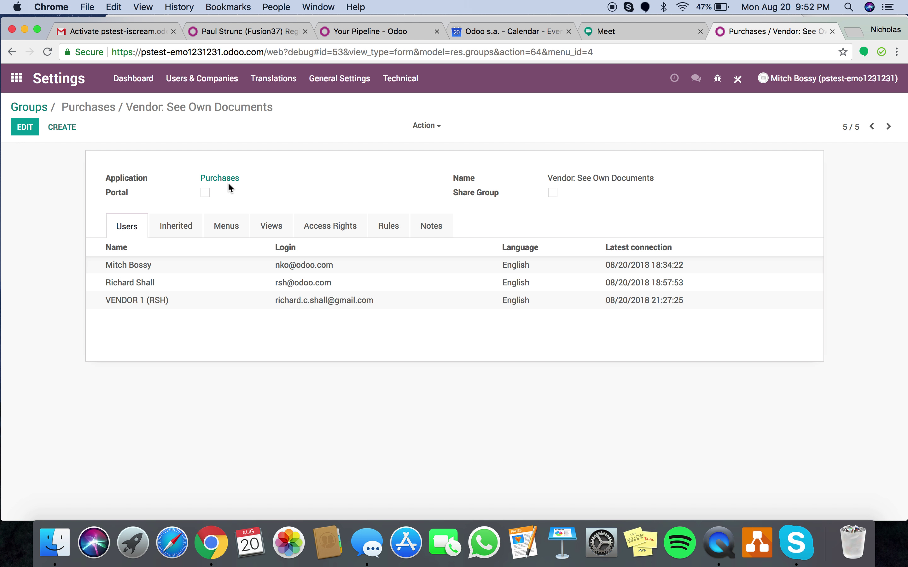
drag(547, 179, 654, 178)
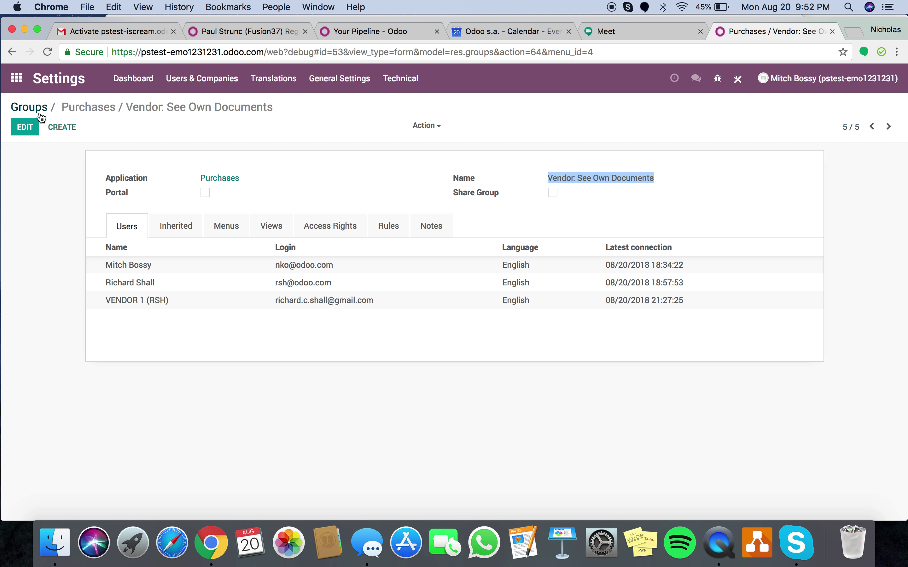
Examine the vendor group's menus, views and per-object access rights.
click(242, 235)
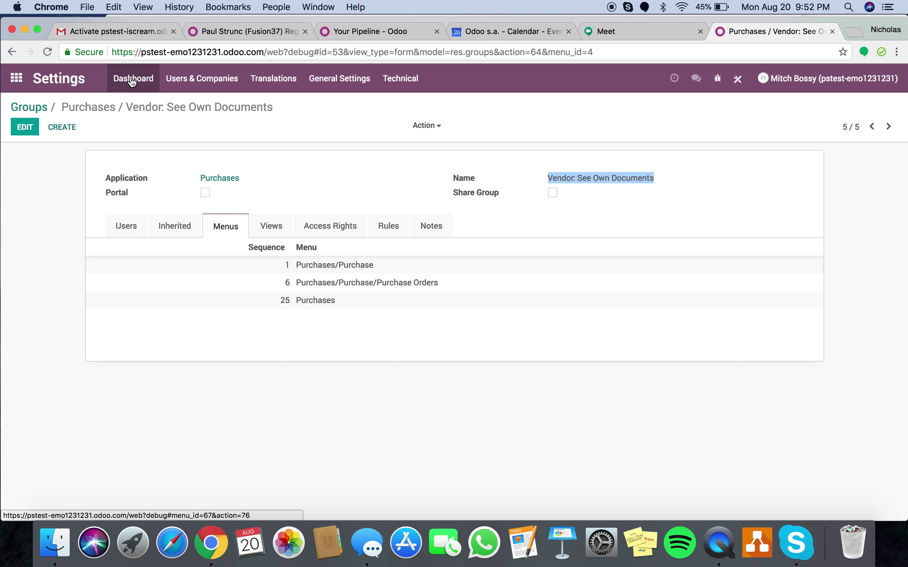
click(180, 80)
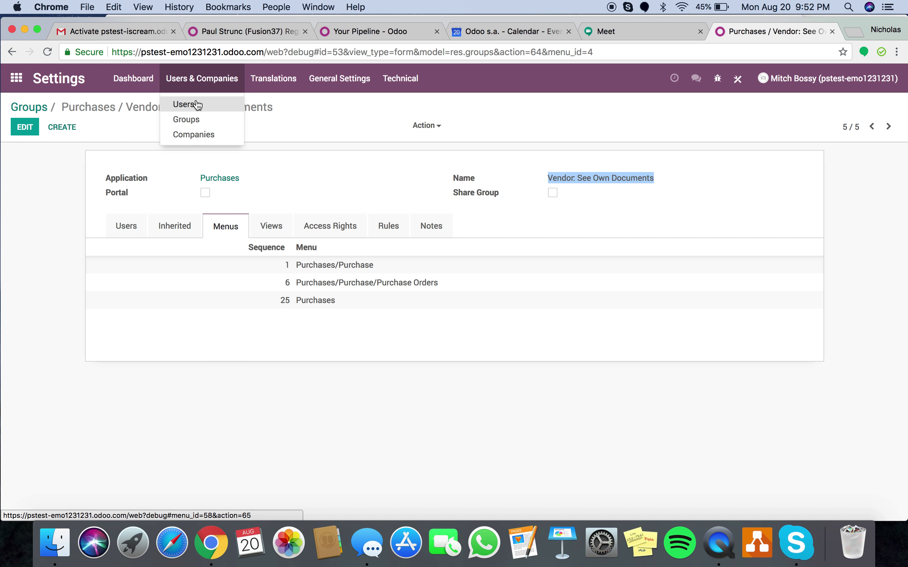
click(164, 172)
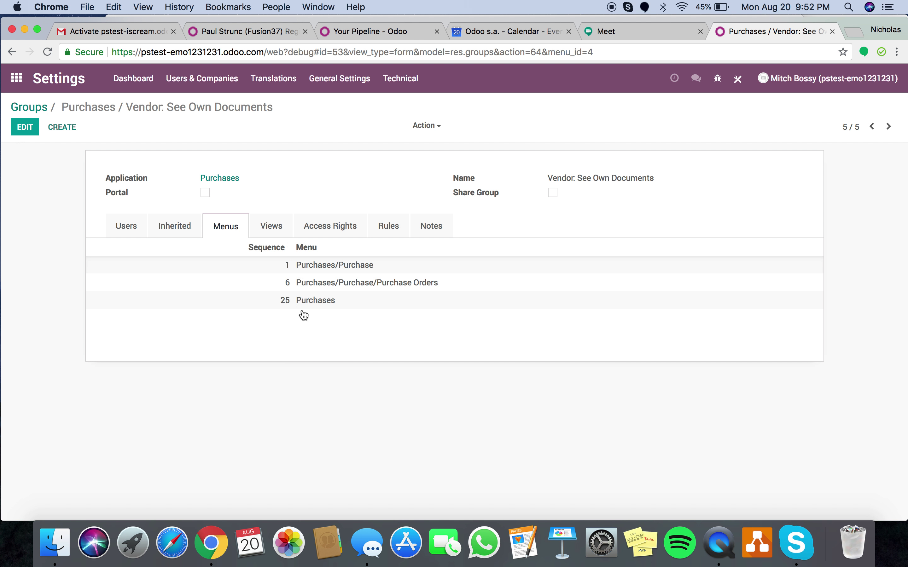
click(276, 230)
click(324, 229)
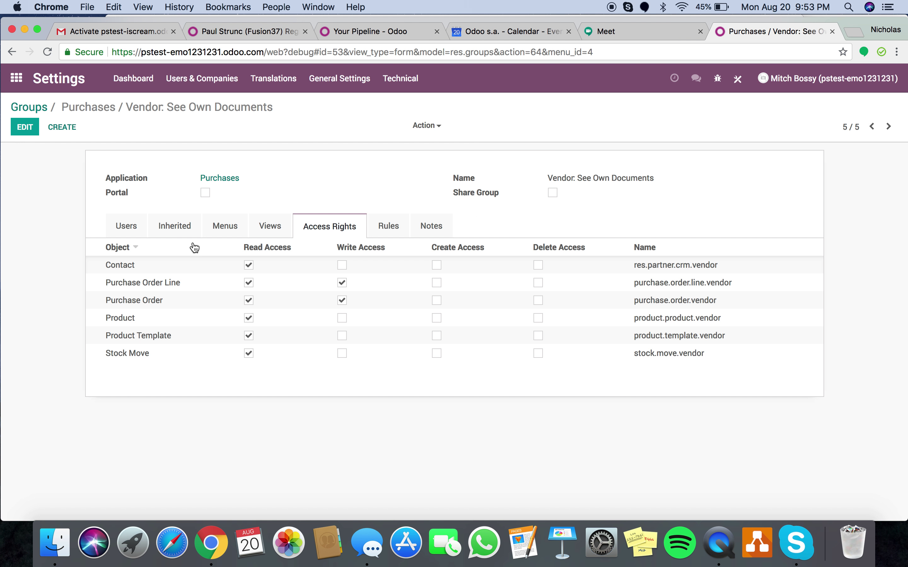
double_click(569, 183)
click(569, 183)
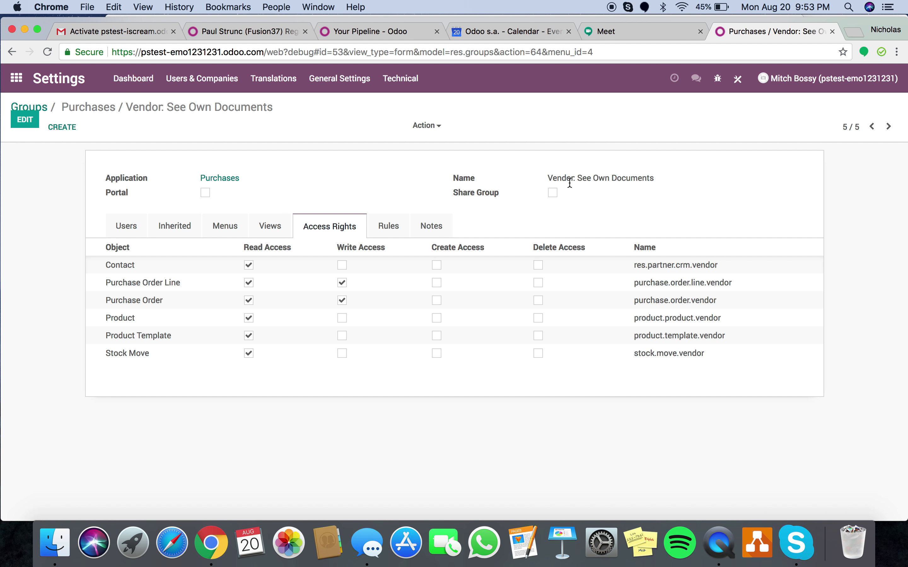
Switch to the browser window signed in as VENDOR 1 (RSH) and open the Purchases app to view its requests for quotation.
key(ctrl+Right)
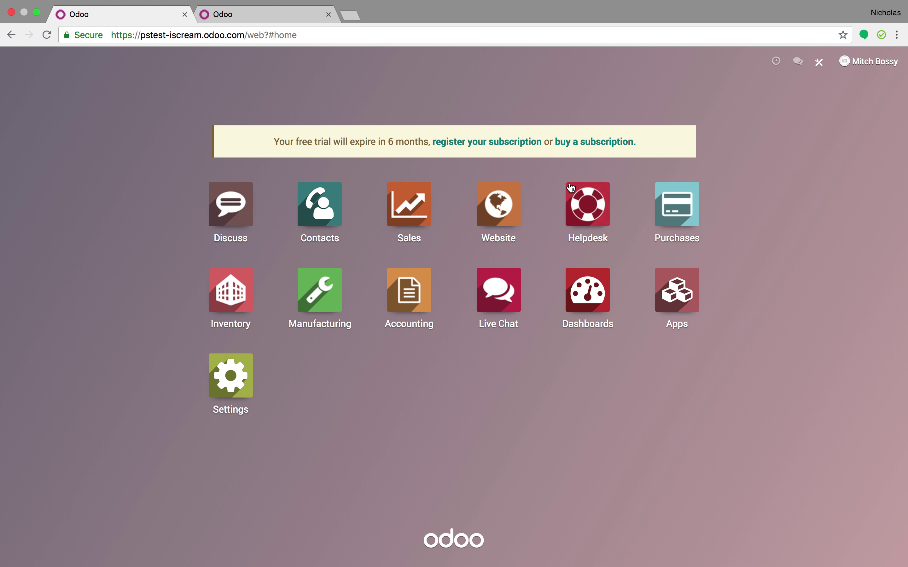
click(260, 15)
key(ctrl+Right)
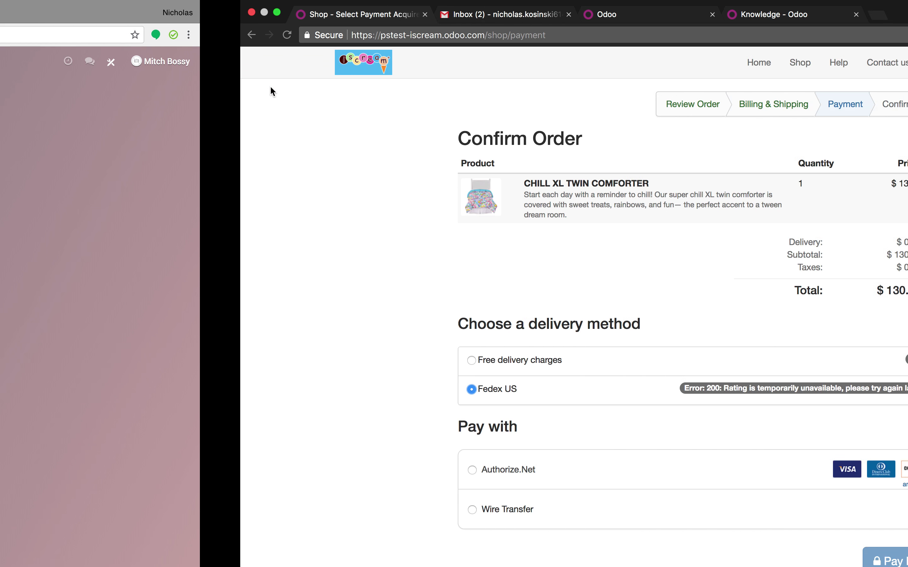
click(405, 15)
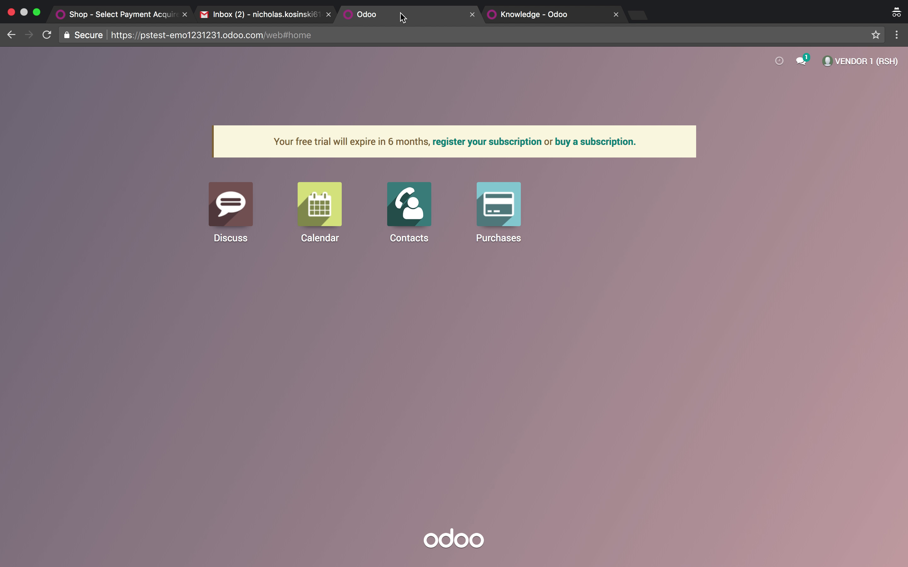
click(840, 62)
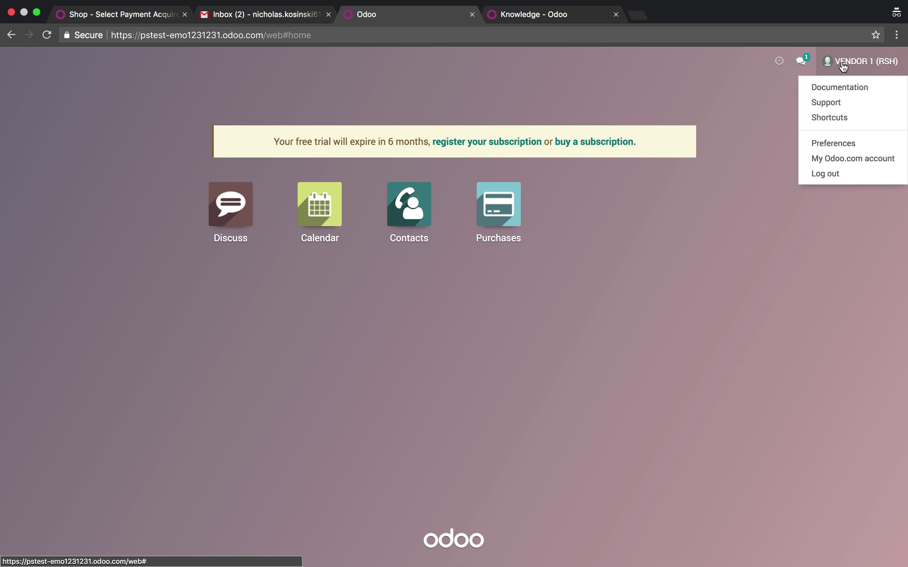
click(630, 239)
click(495, 201)
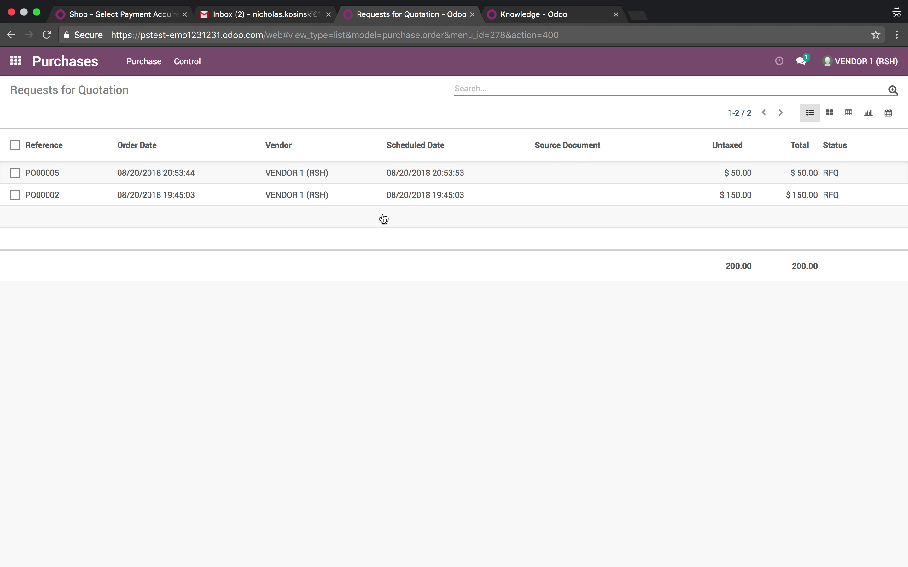
Compare the vendor group's access rights in the administrator window with the vendor's requests for quotation, ending on the access rights.
key(ctrl+Left)
key(ctrl+Left)
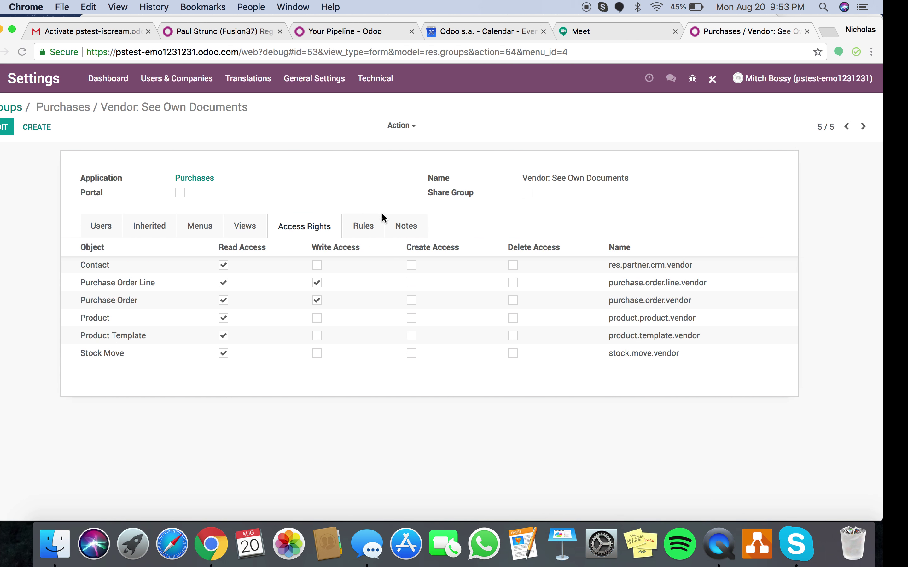
key(ctrl+Right)
key(ctrl+Right)
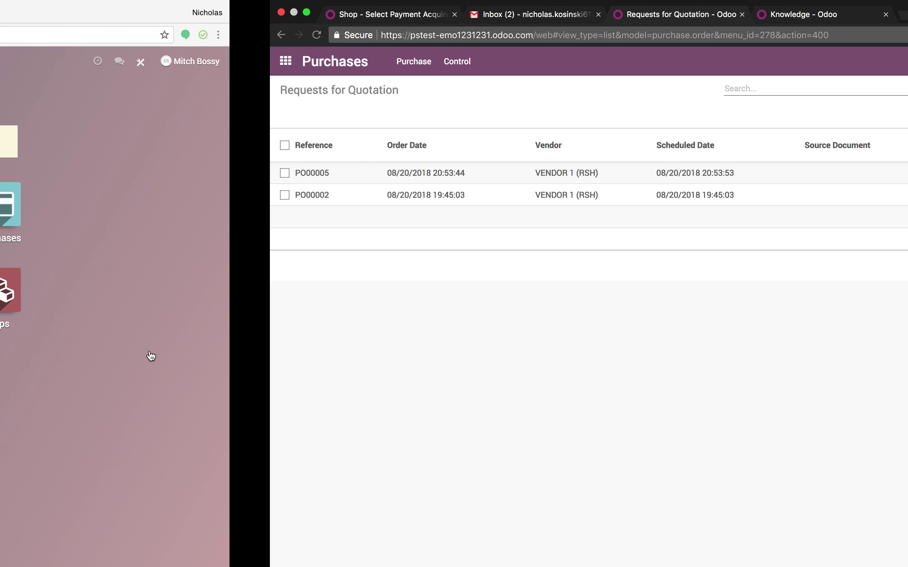
key(ctrl+Left)
key(ctrl+Left)
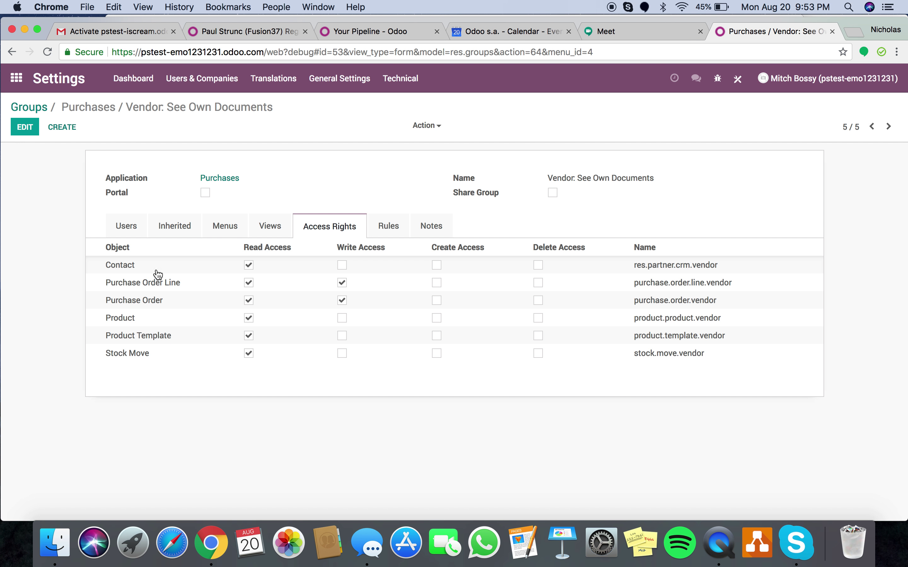
Examine the domain filter of the vendor group's Personal Purchase Order Lines rule and close the rule.
mouse_move(197, 334)
click(400, 234)
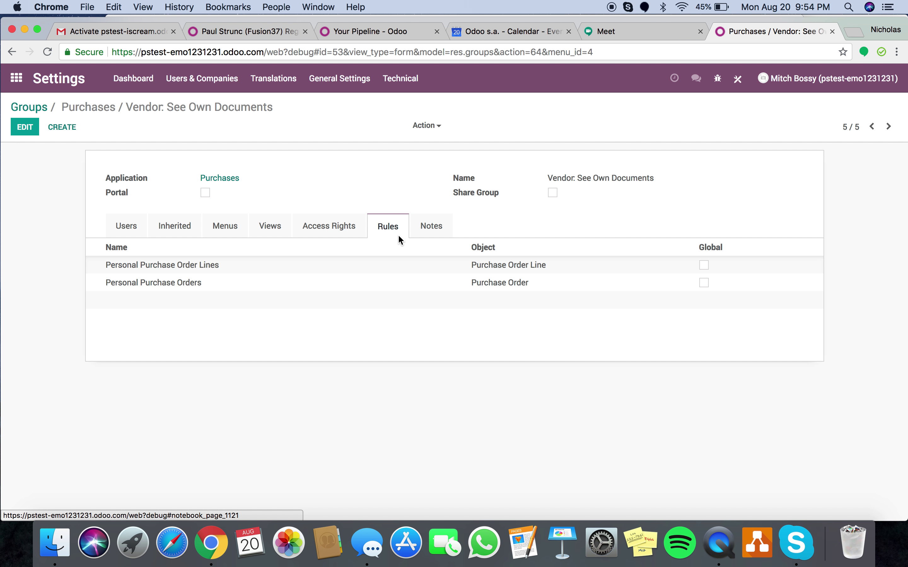
click(158, 270)
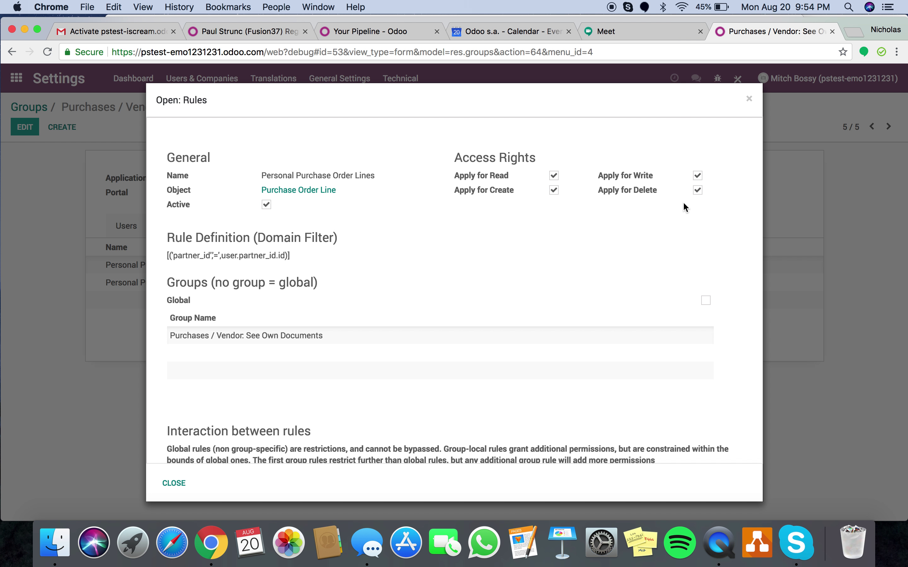
double_click(228, 255)
drag(235, 252, 234, 277)
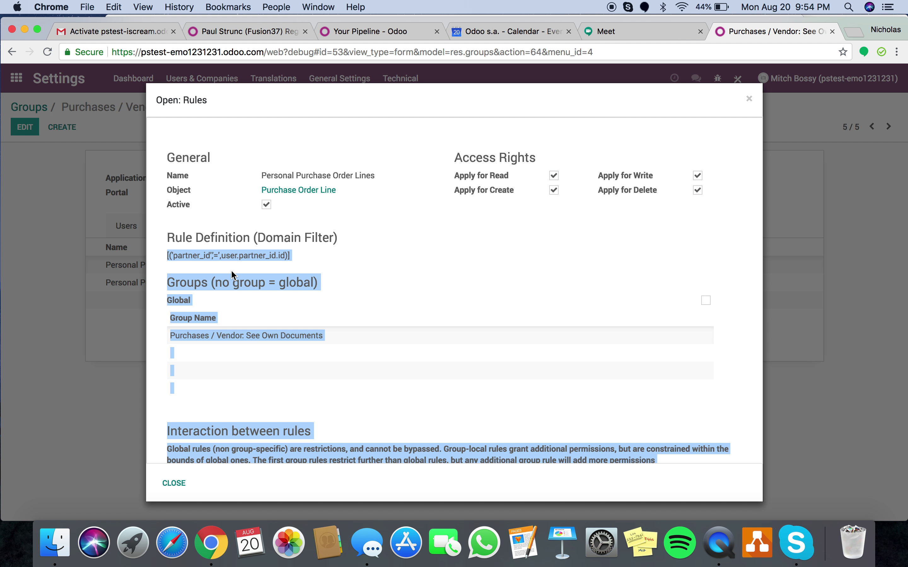
click(234, 277)
click(174, 483)
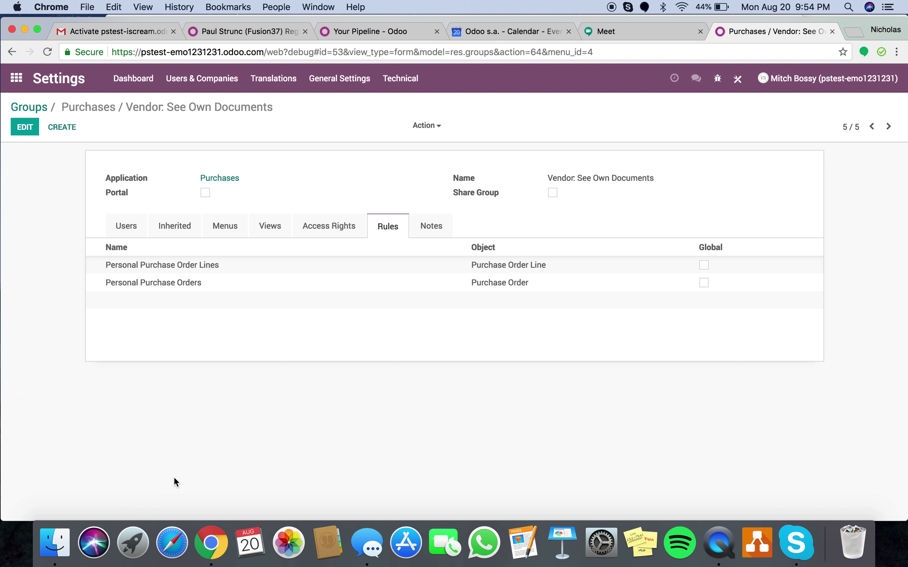
Edit the vendor group, open its Personal Purchase Order Lines rule, examine the domain filter and discard the rule dialog.
click(25, 127)
click(225, 265)
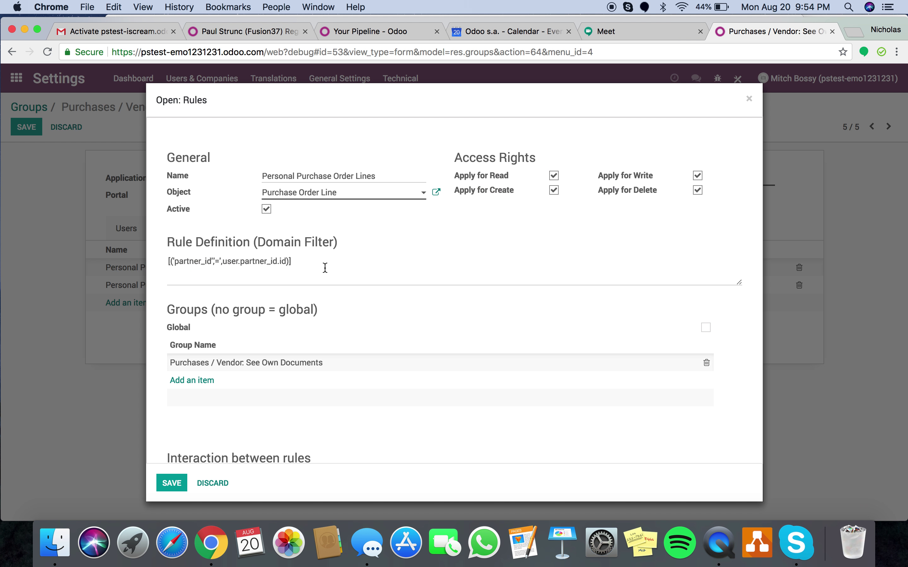
triple_click(287, 261)
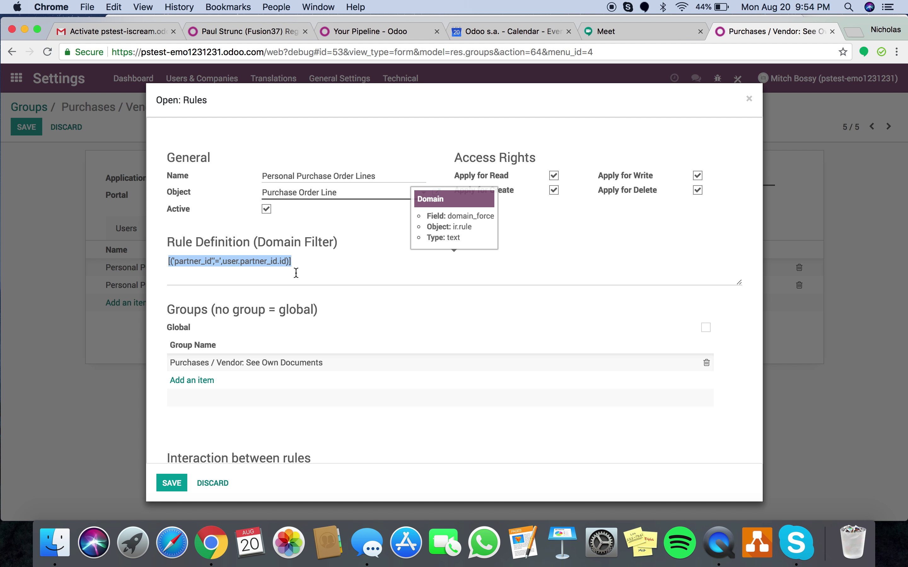
click(296, 264)
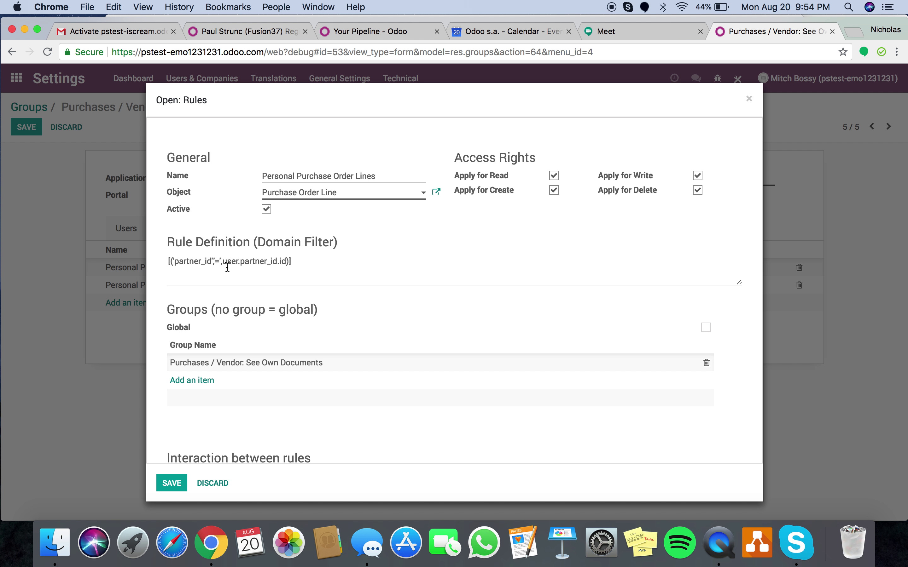
drag(292, 262, 170, 260)
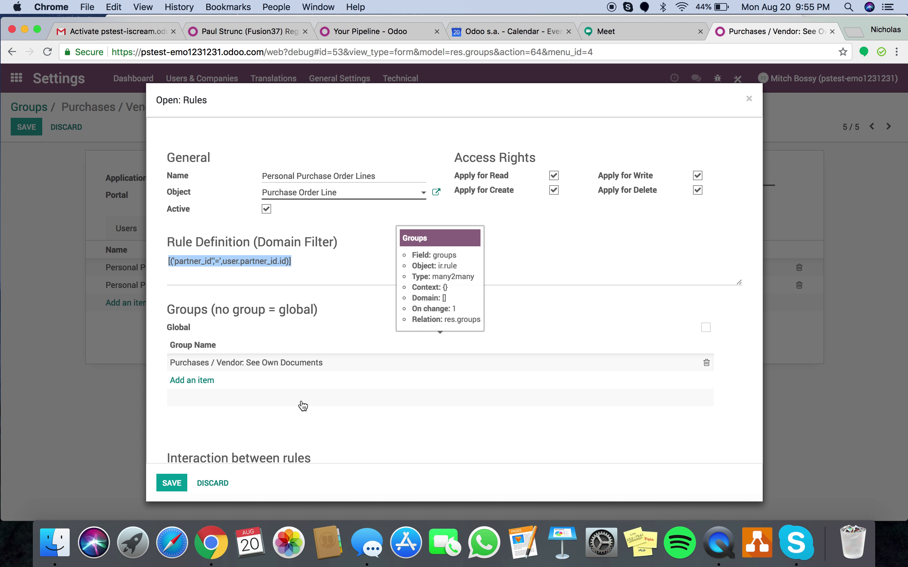
click(313, 305)
drag(331, 262, 166, 264)
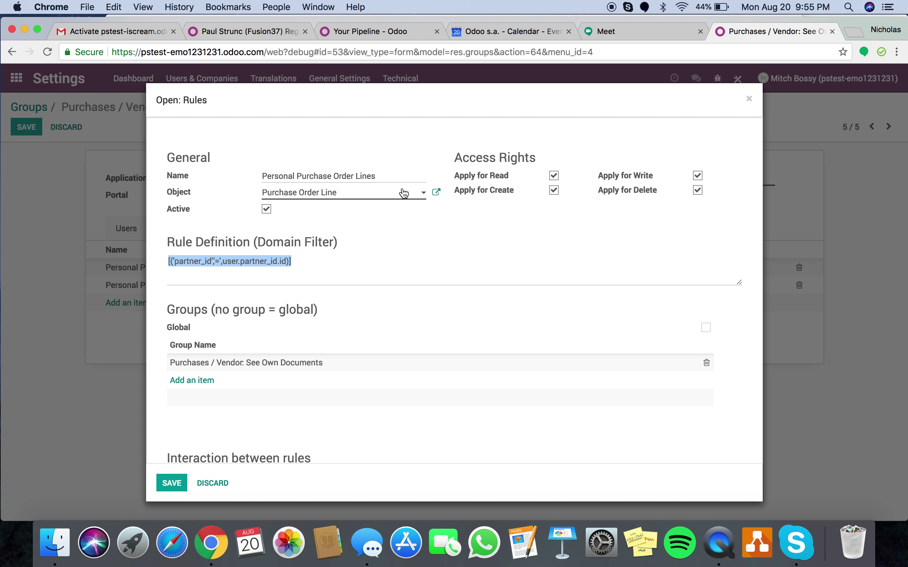
click(213, 482)
Examine the child_of domain filter in the Personal Purchase Orders rule, and save the rule and the group.
click(212, 289)
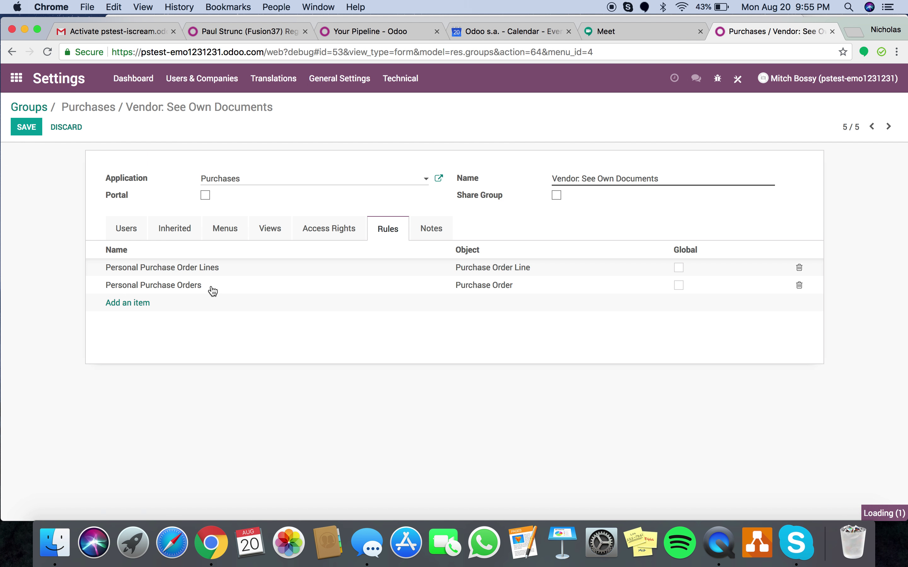
drag(298, 261, 232, 260)
click(236, 260)
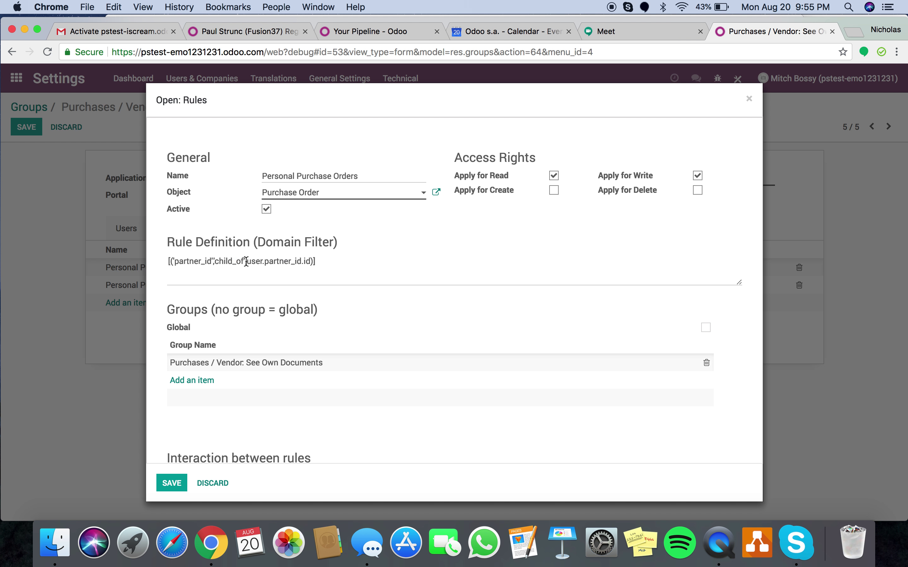
double_click(229, 261)
click(233, 261)
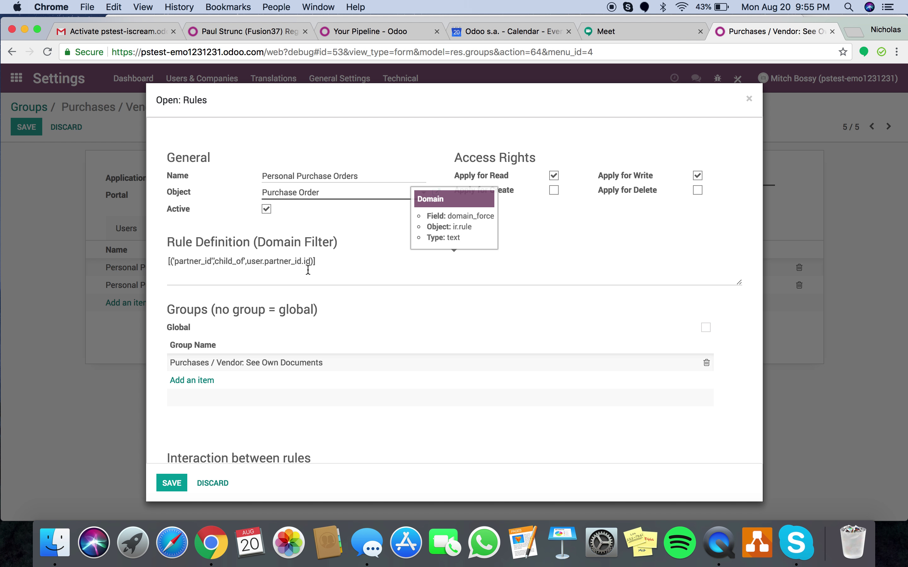
click(165, 484)
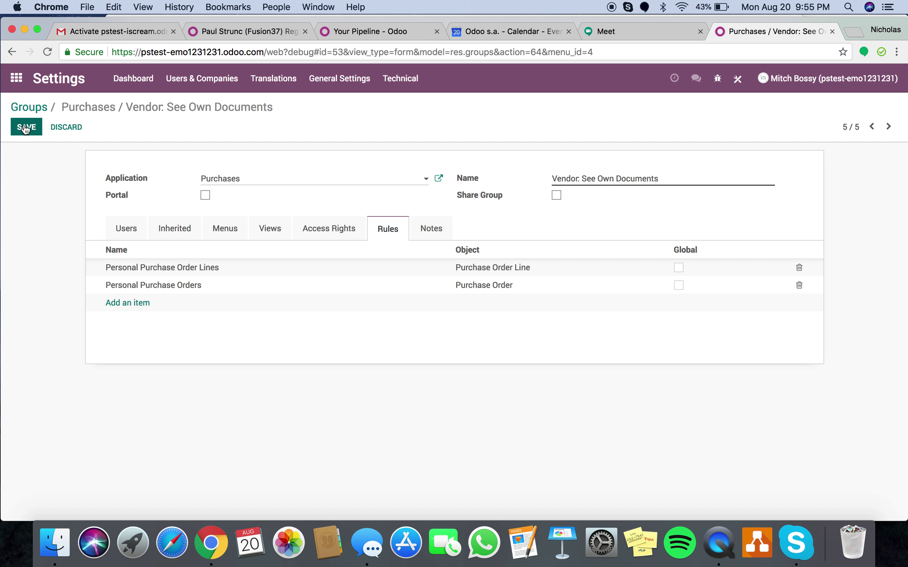
click(25, 128)
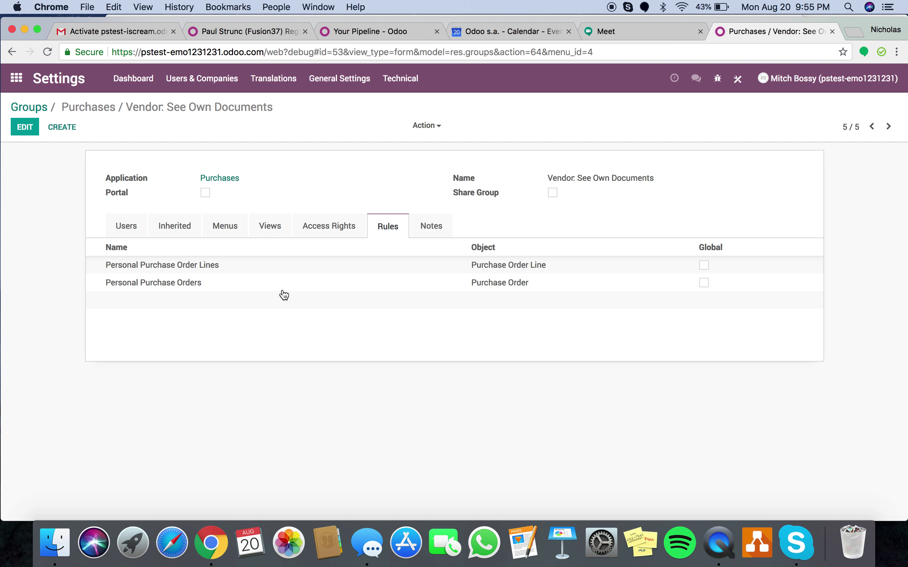
Review the vendor group's assigned users, menus and per-object access rights.
click(124, 233)
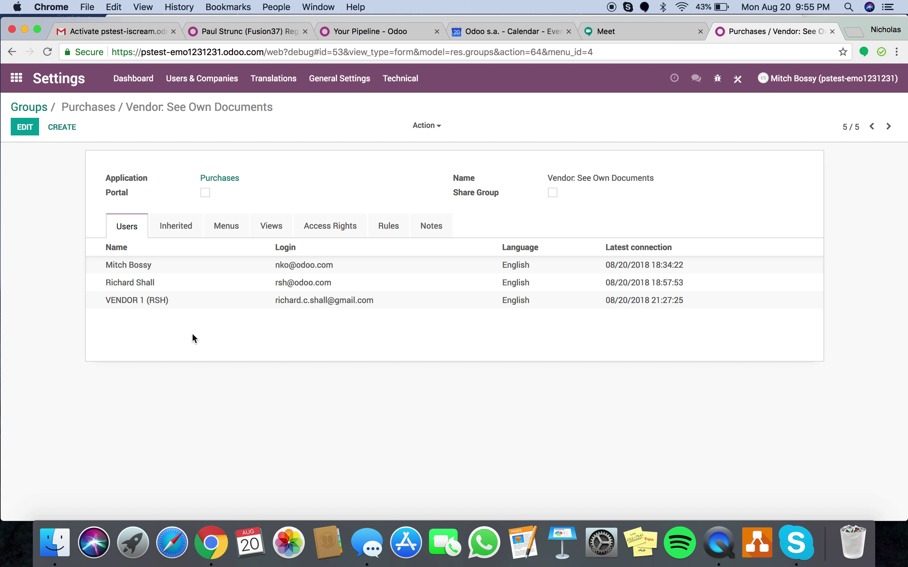
click(270, 227)
click(235, 228)
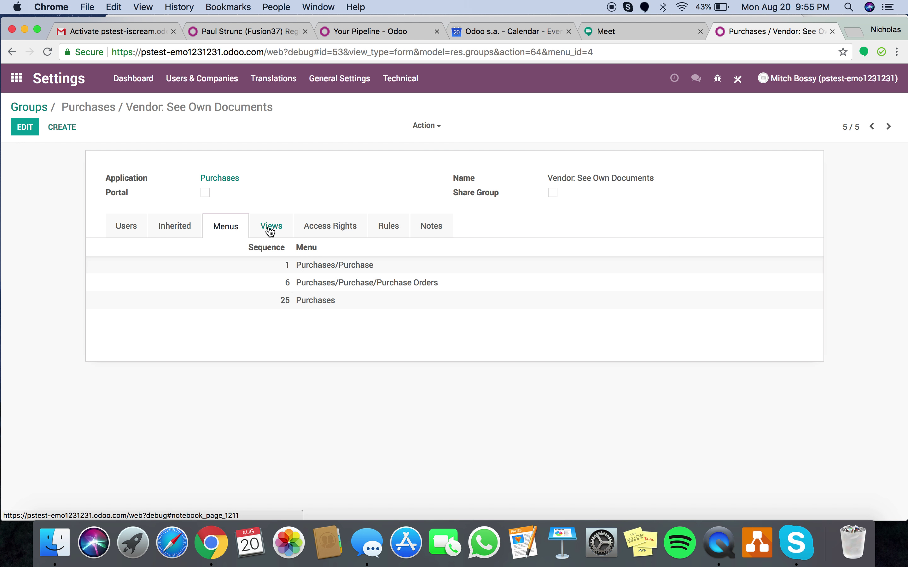
click(317, 230)
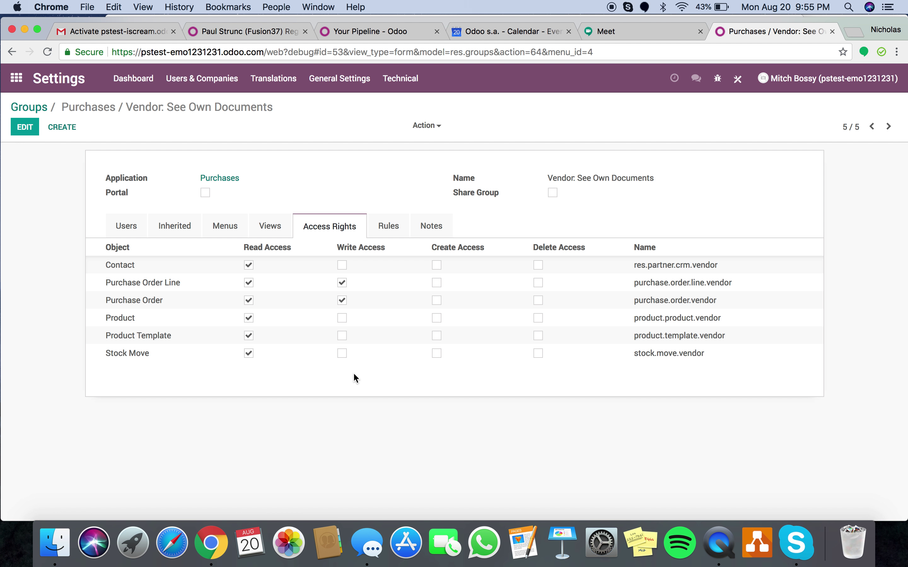
Review the vendor group's record rules, examine the Personal Purchase Order Lines domain filter and close the rule.
click(390, 221)
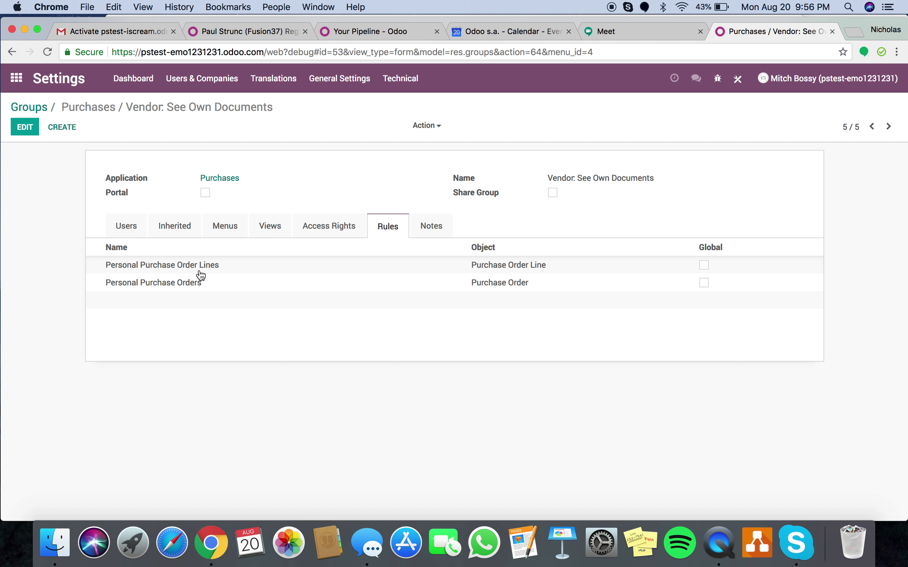
click(199, 267)
drag(171, 258, 303, 261)
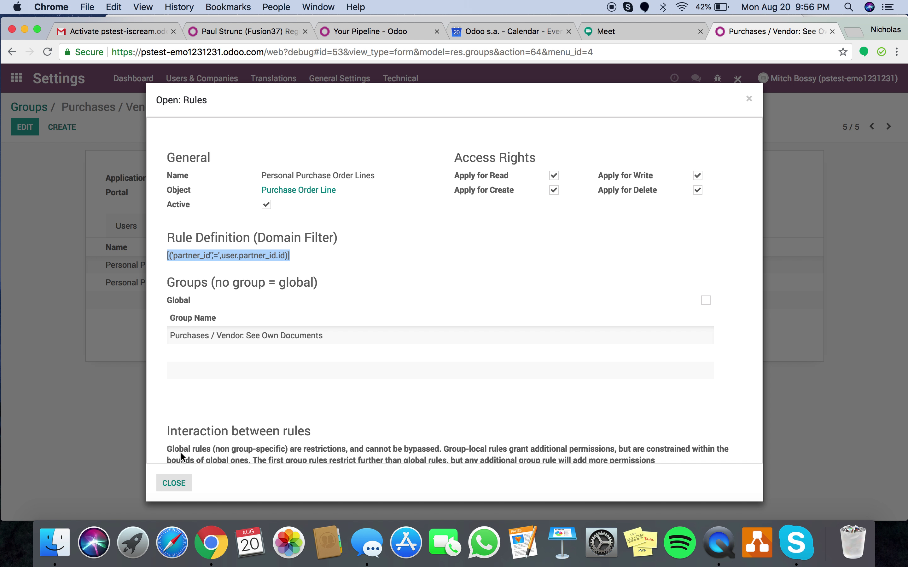
click(175, 484)
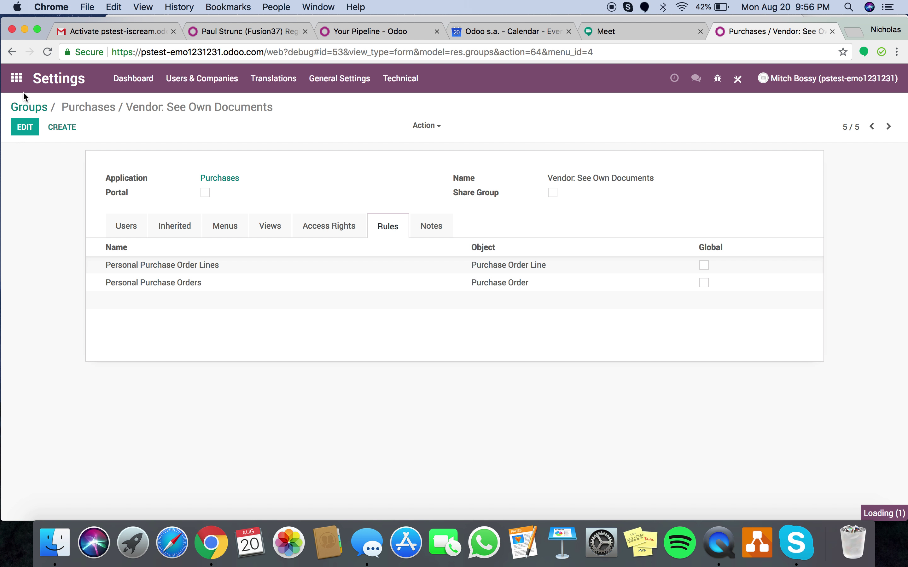
Open the Purchases app as administrator to view the requests for quotation of all vendors.
click(16, 78)
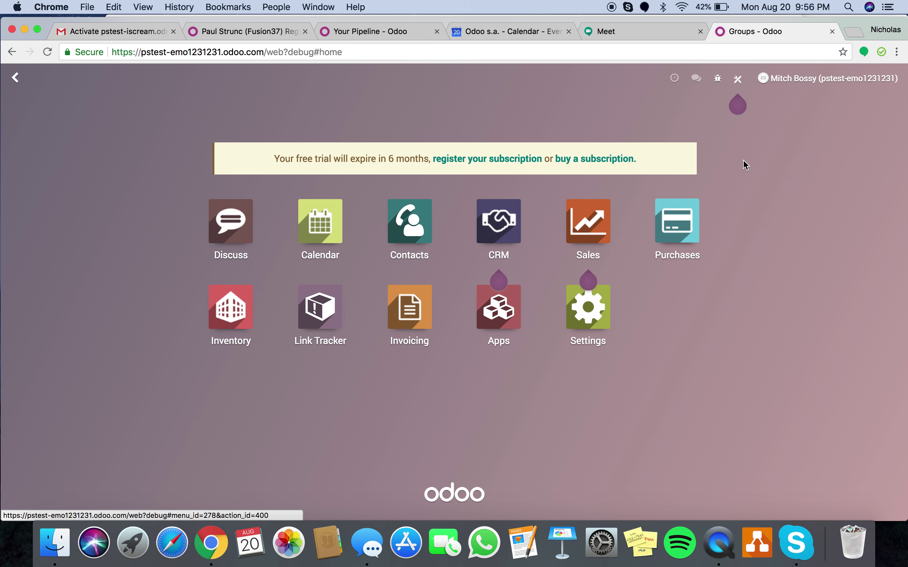
click(179, 56)
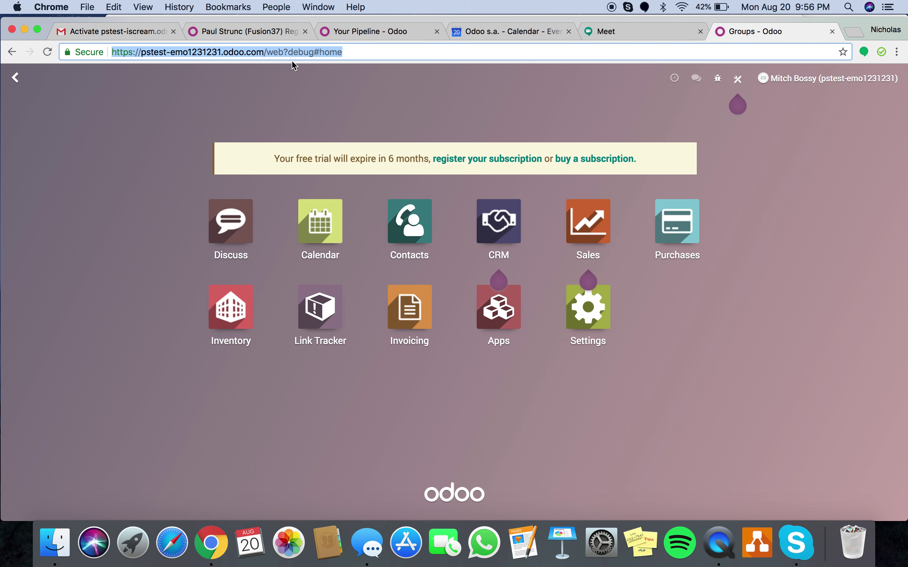
click(674, 207)
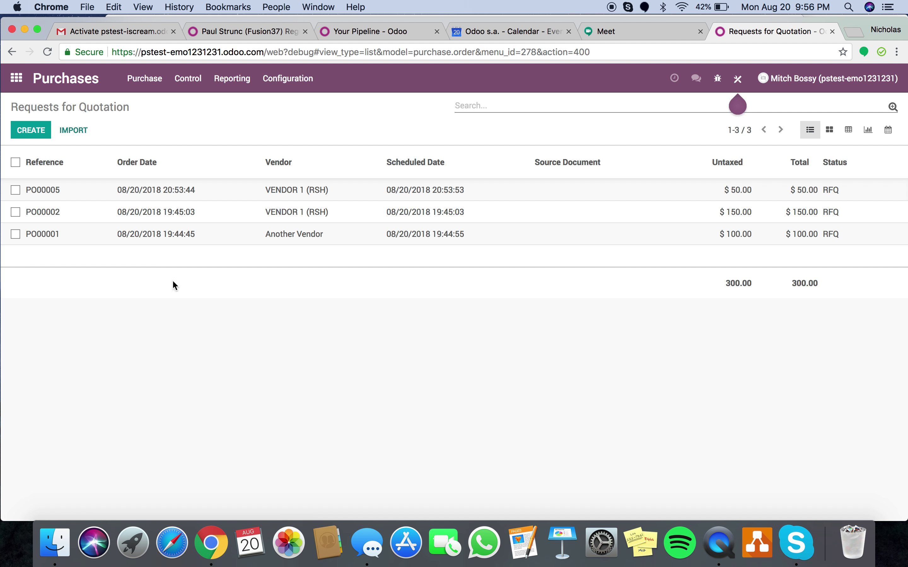
Switch to the browser window signed in as VENDOR 1 (RSH) and view the apps available to the vendor.
key(ctrl+Right)
key(ctrl+Right)
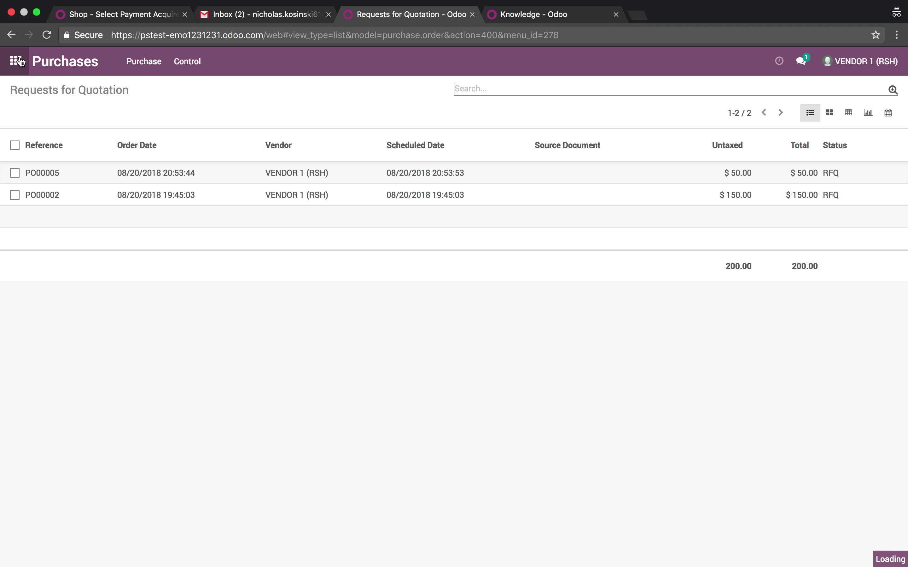
click(15, 61)
click(881, 64)
click(754, 243)
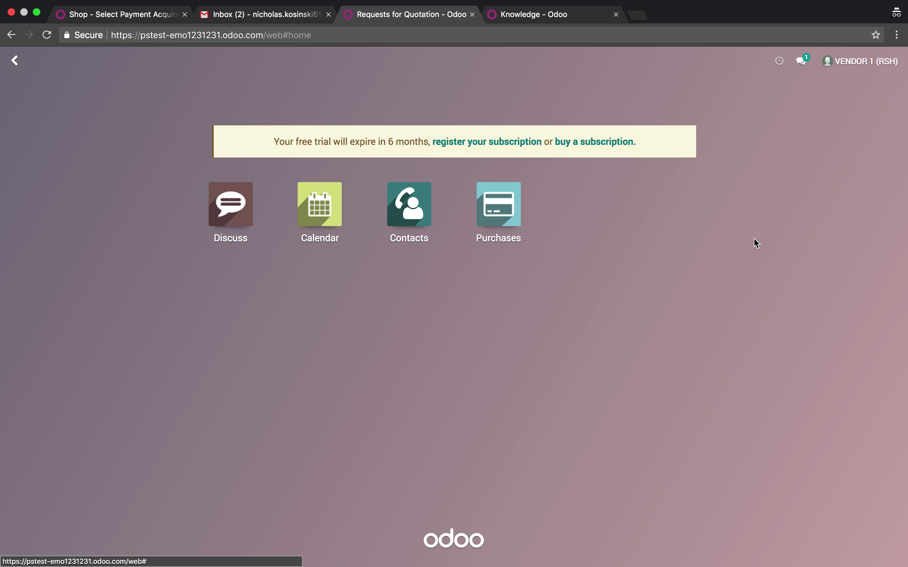
Open Purchases as the vendor, sort the requests for quotation by vendor, view PO00002 and return to the list.
click(519, 217)
click(278, 156)
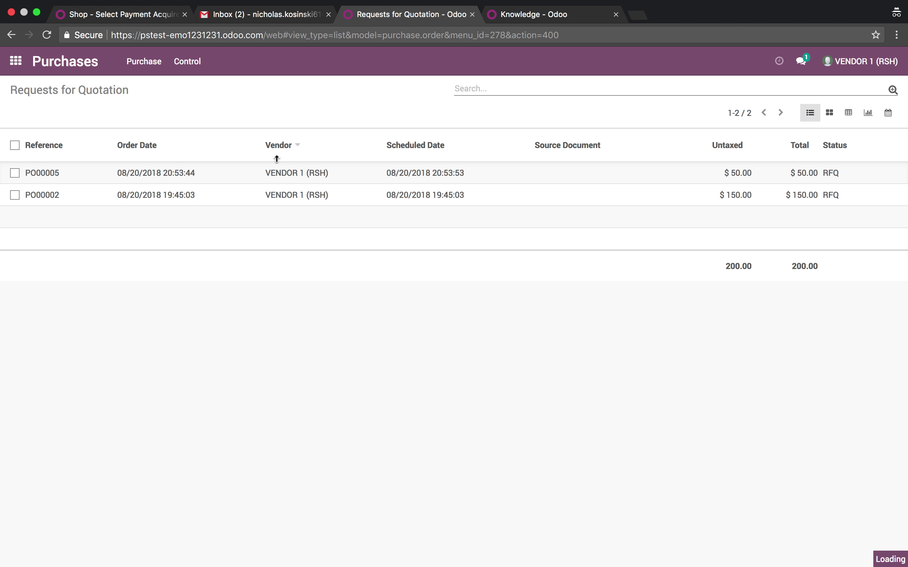
click(277, 173)
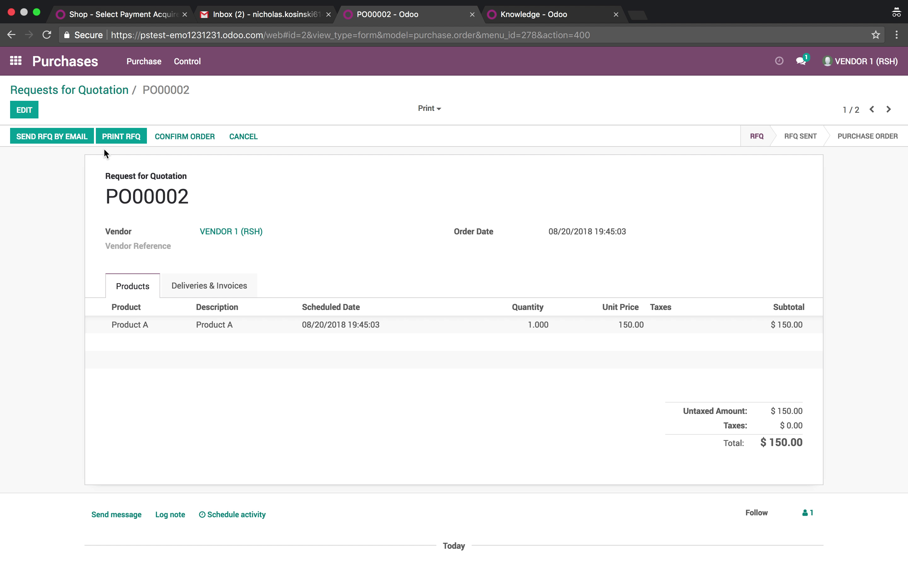
click(81, 91)
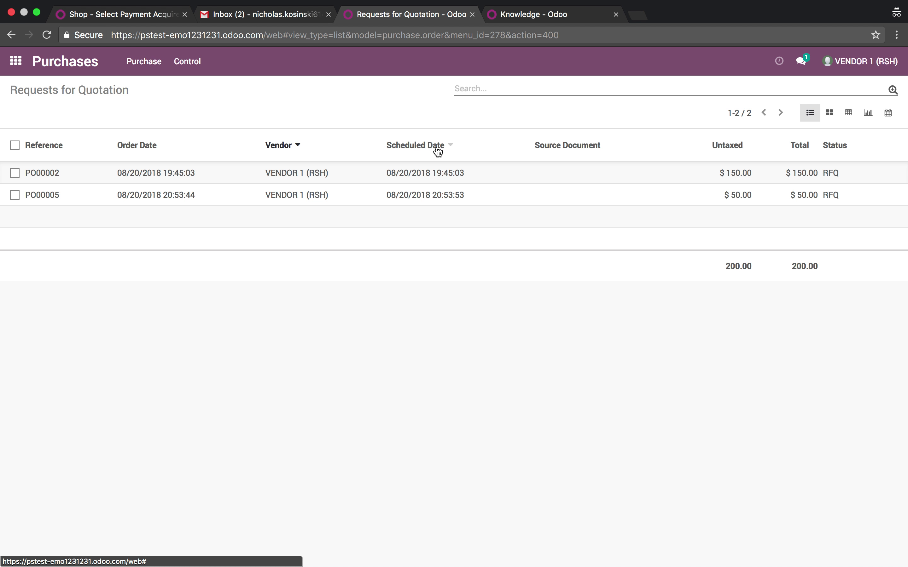
Return to the vendor's app overview and switch to the browser window showing the pstest-iscream database.
click(892, 93)
click(15, 62)
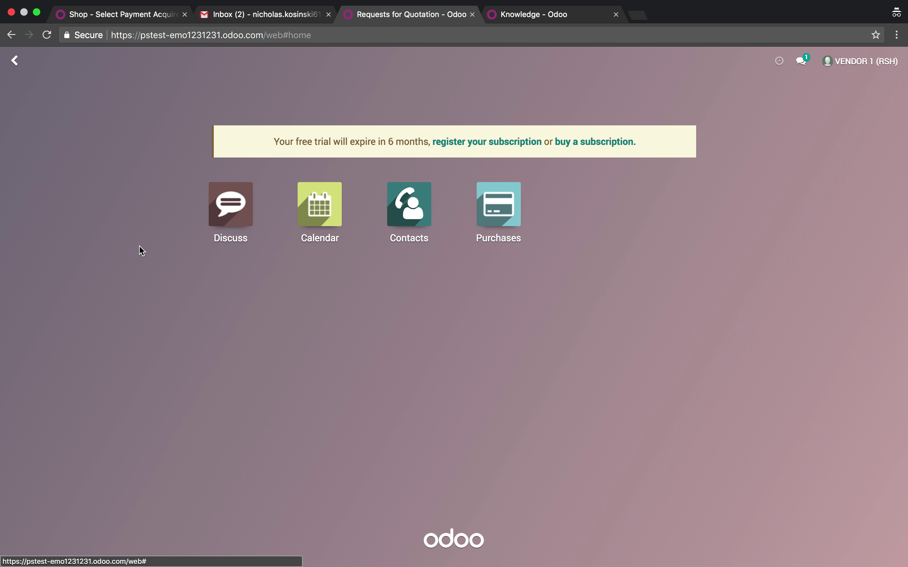
key(ctrl+Left)
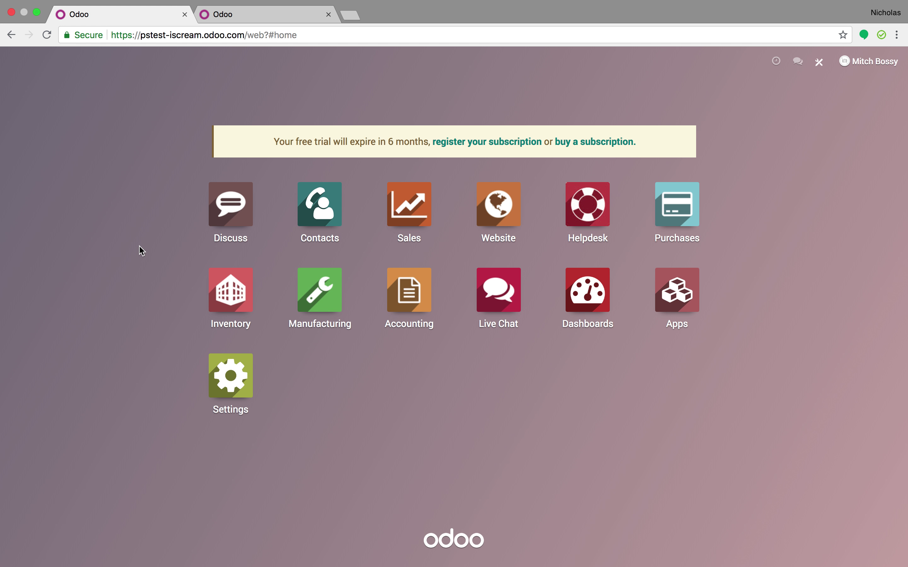